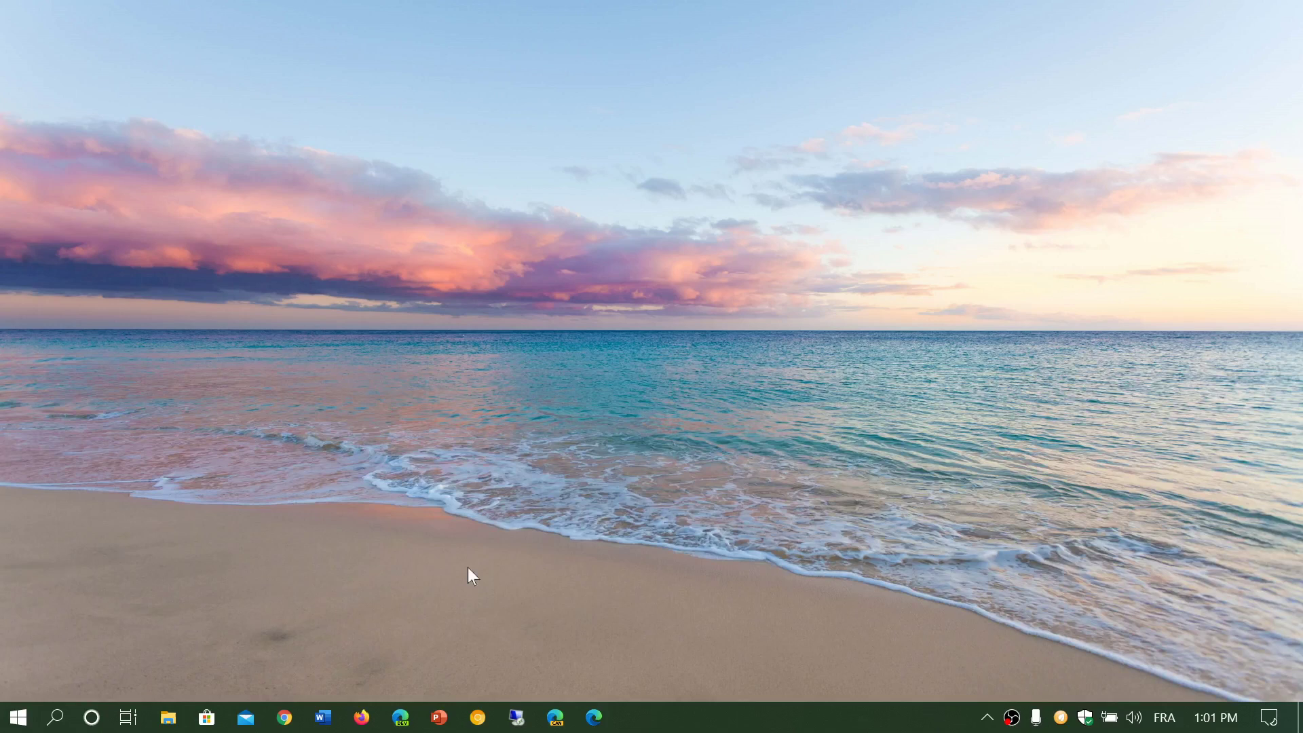
Step: Dismiss the notifications panel and launch the Windows Settings app from the Start menu
click(1277, 726)
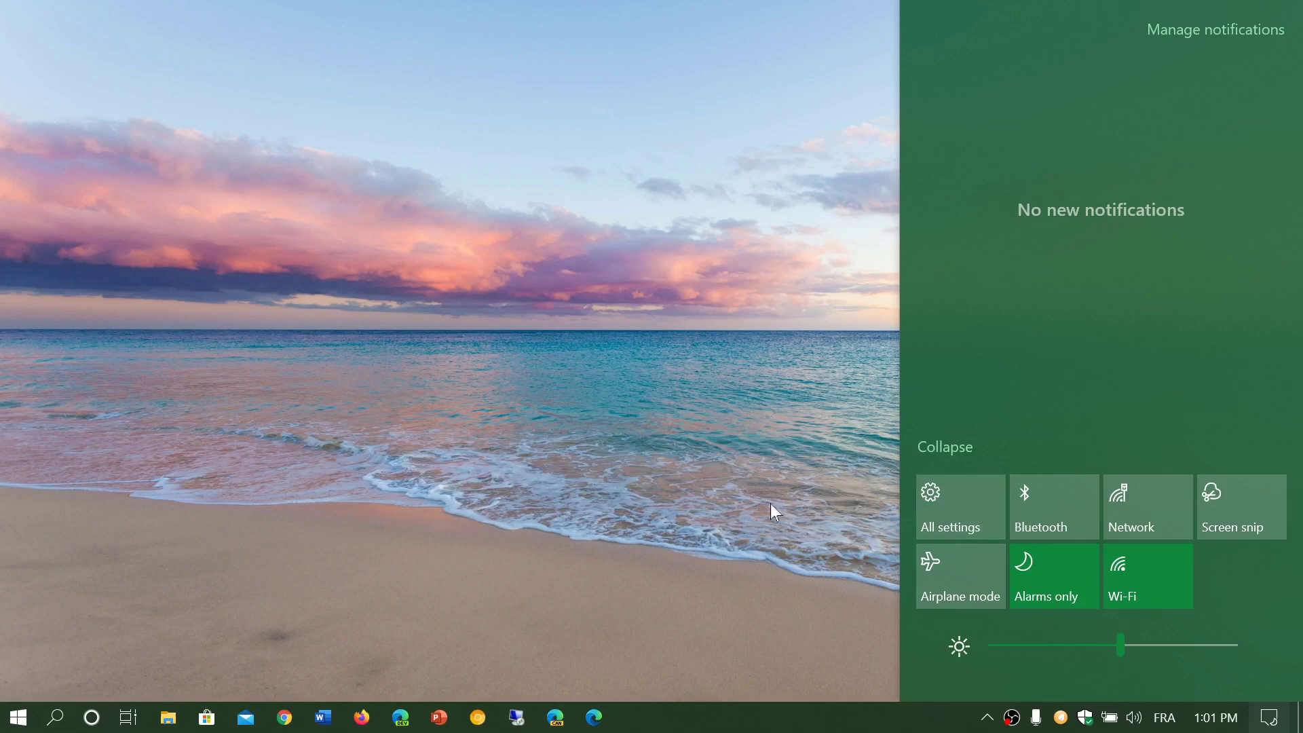
click(3, 730)
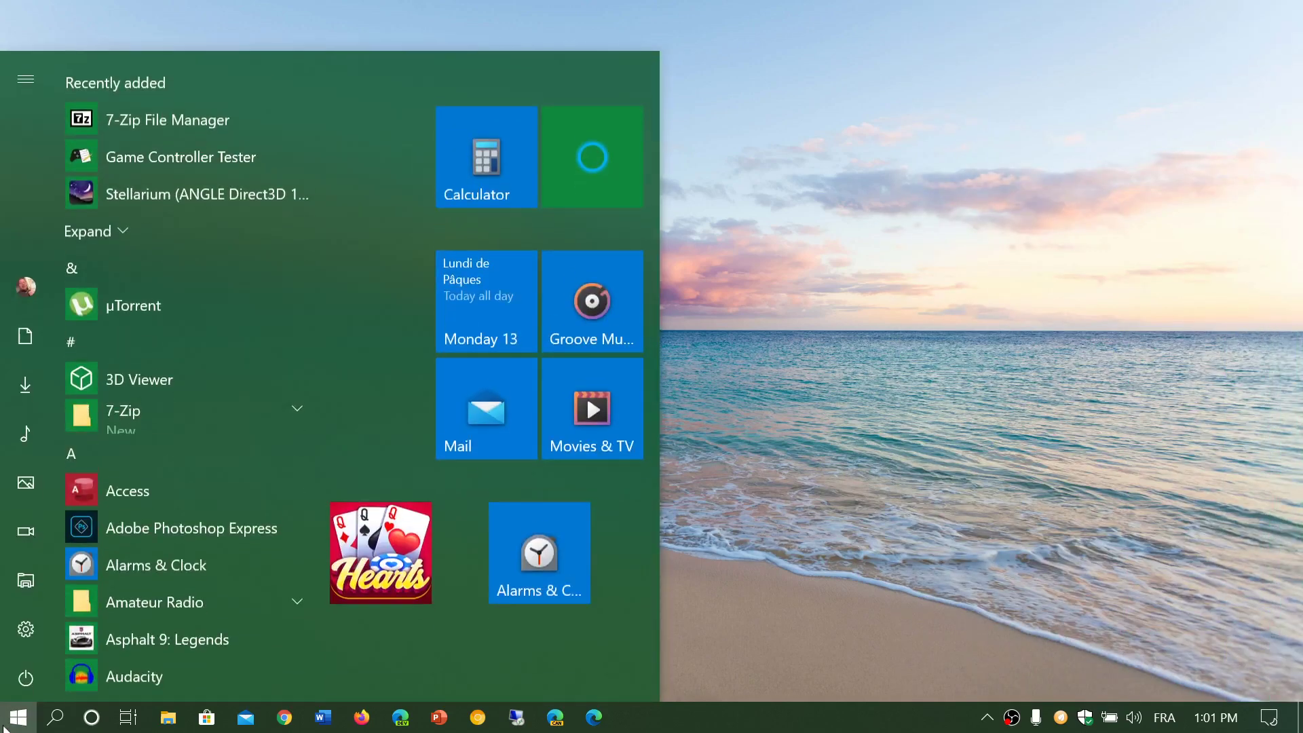
mouse_move(63, 627)
click(130, 630)
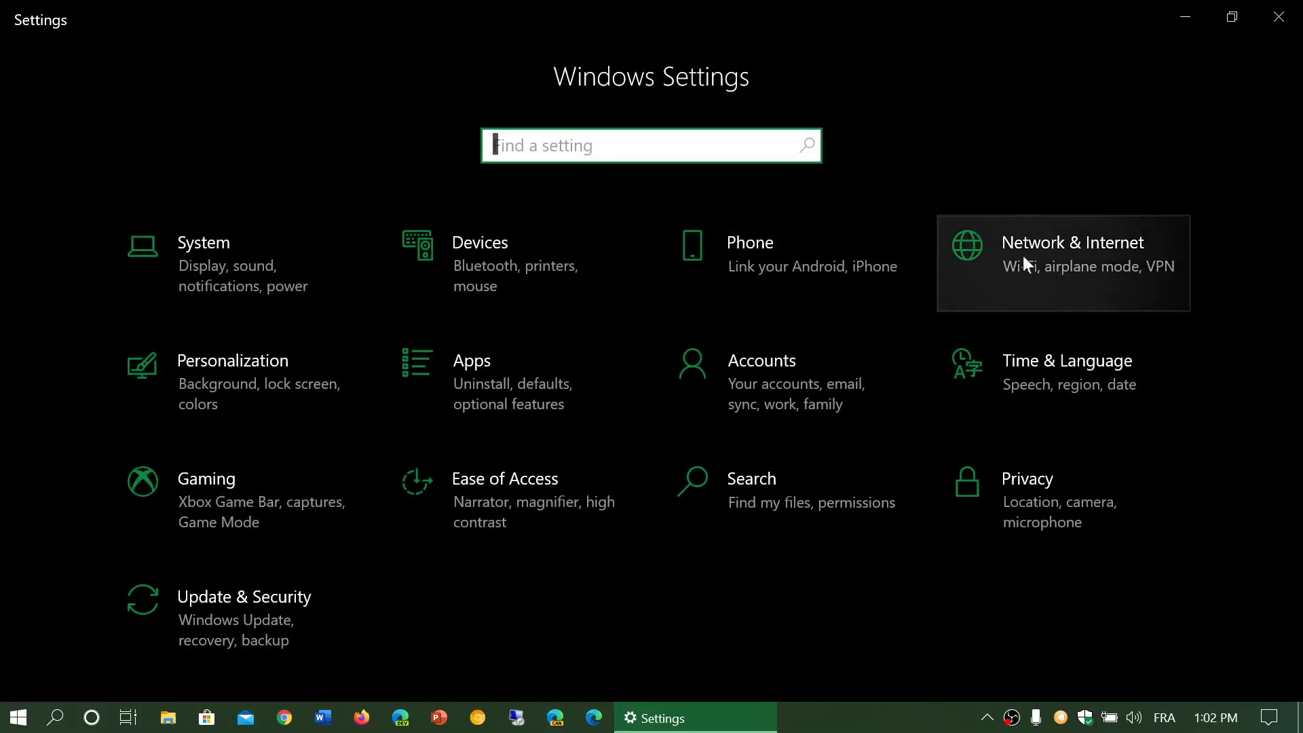
Step: Go to Network & Internet and open the creation tube 5G Wi-Fi properties
click(1057, 238)
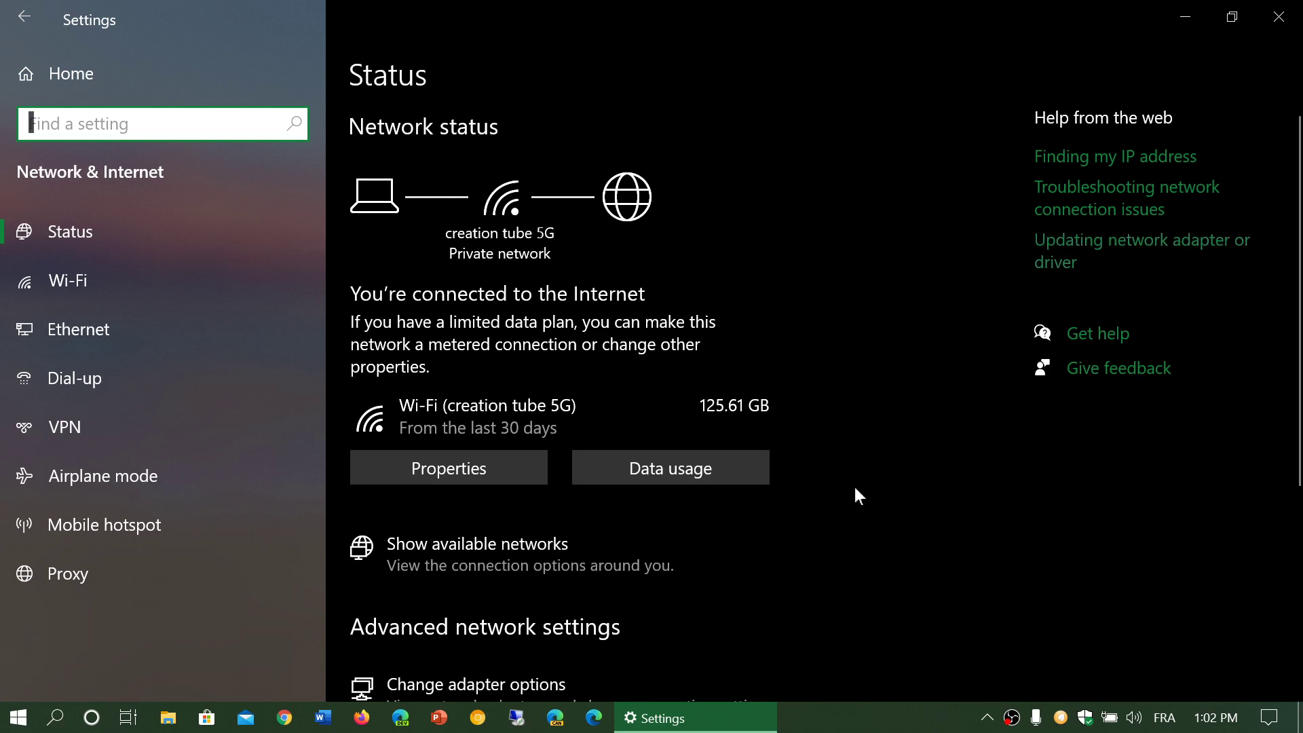
click(429, 463)
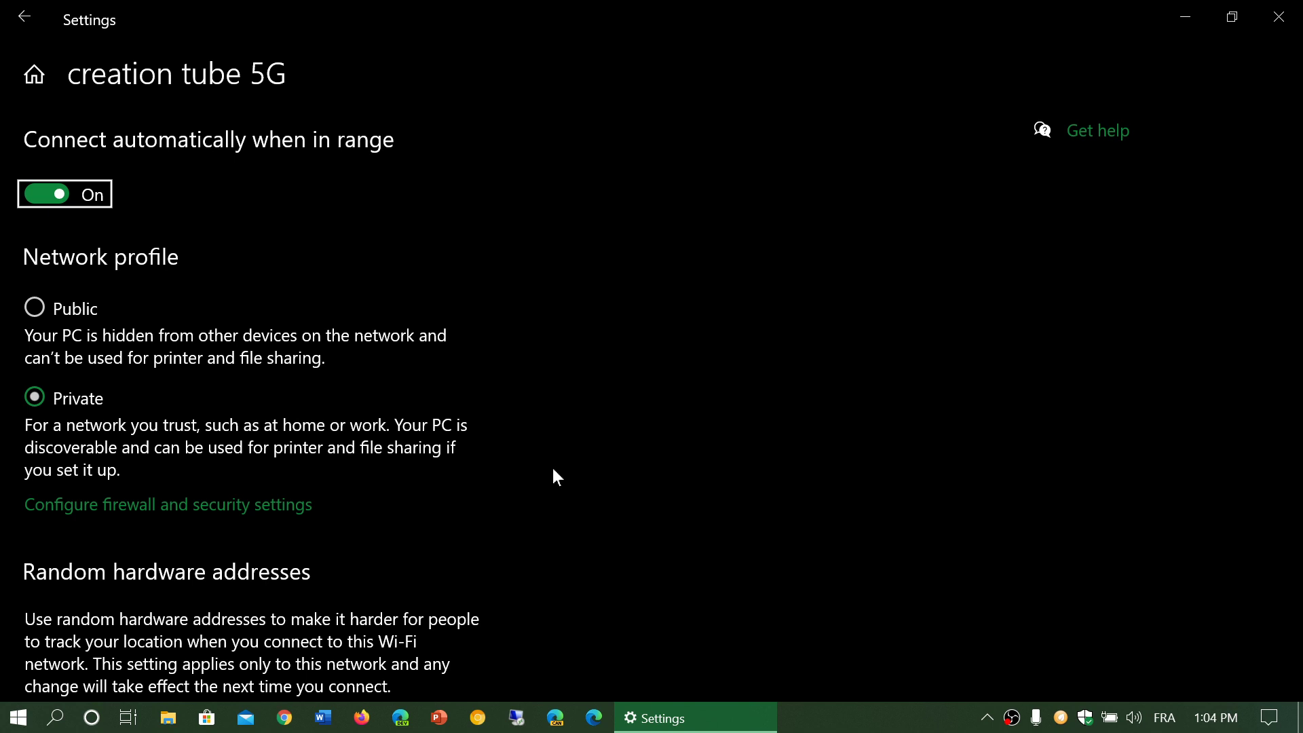
scroll(553, 469, down, 3)
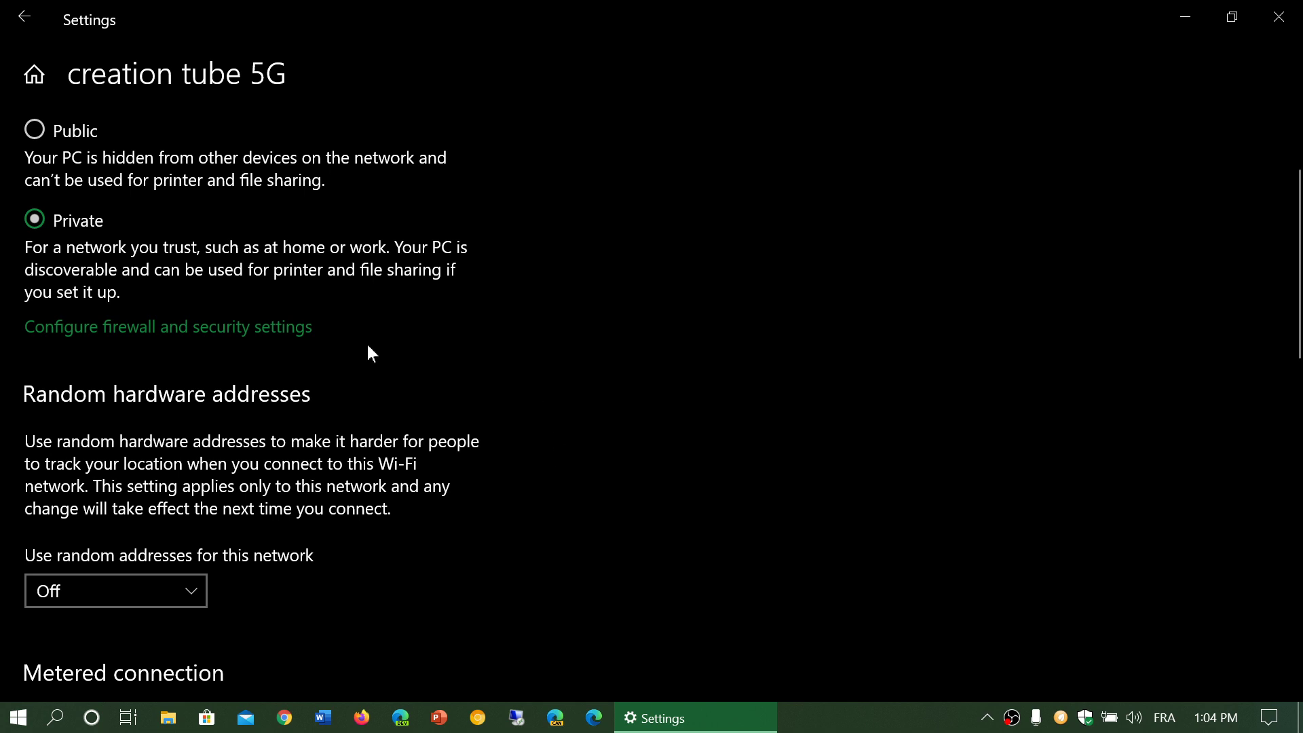
click(122, 340)
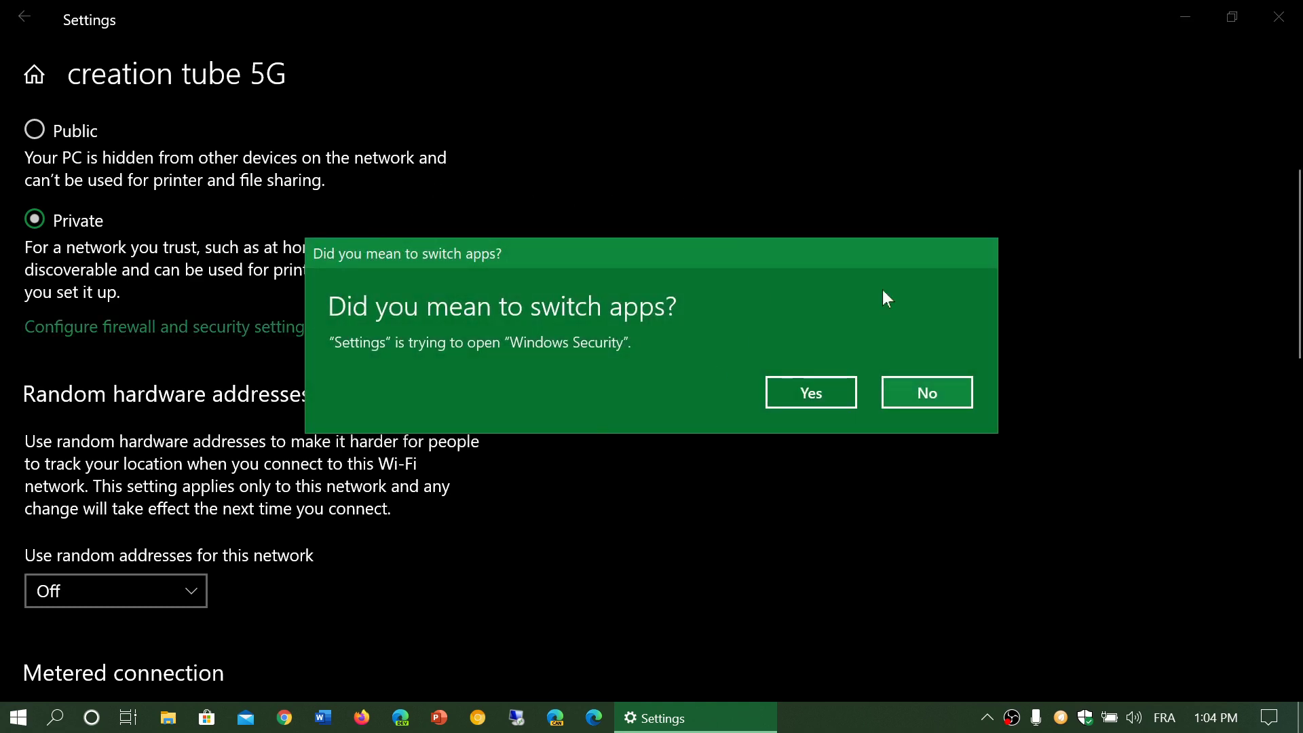
click(931, 394)
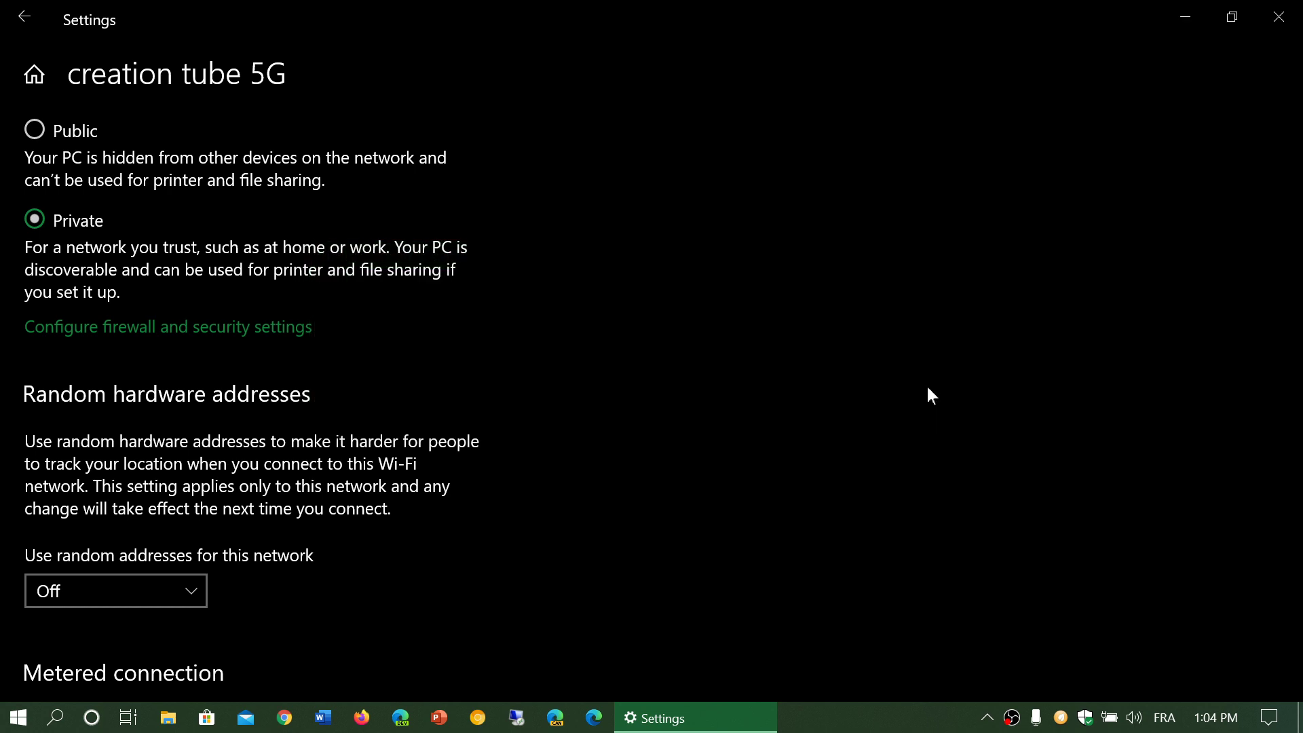
scroll(614, 509, down, 3)
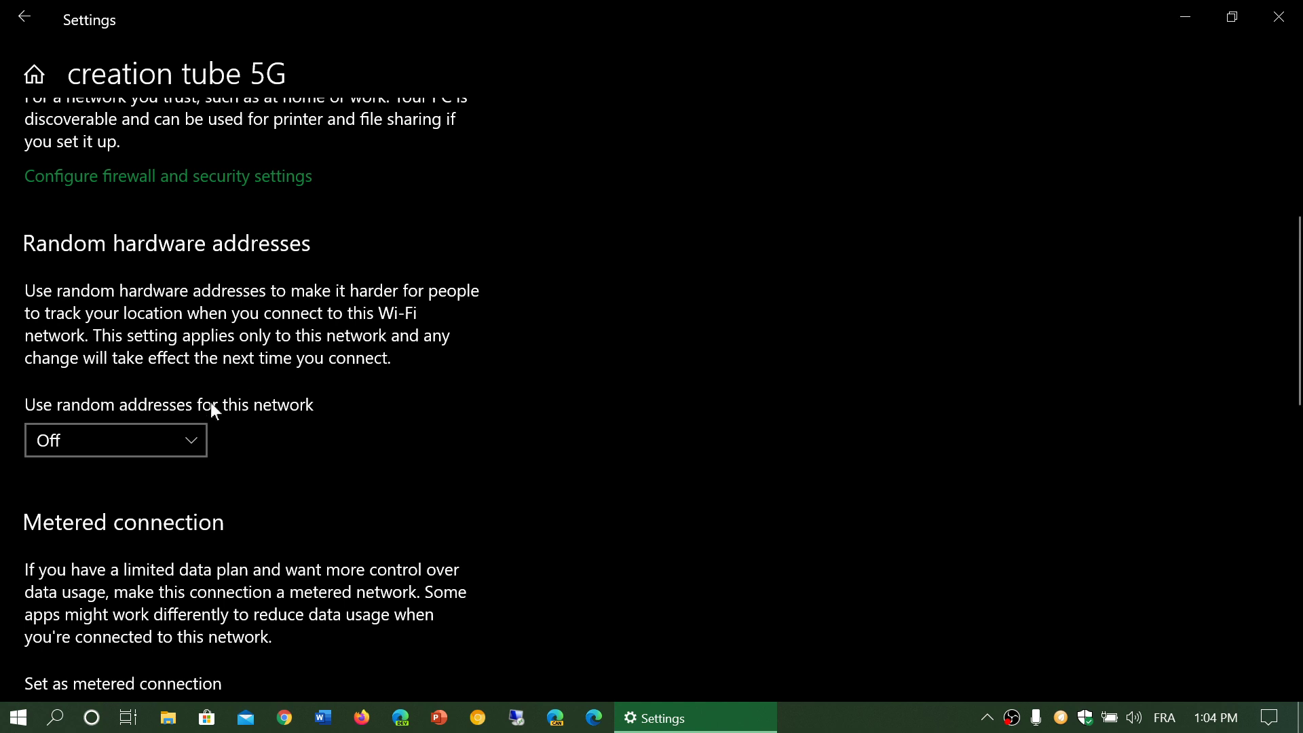
click(152, 449)
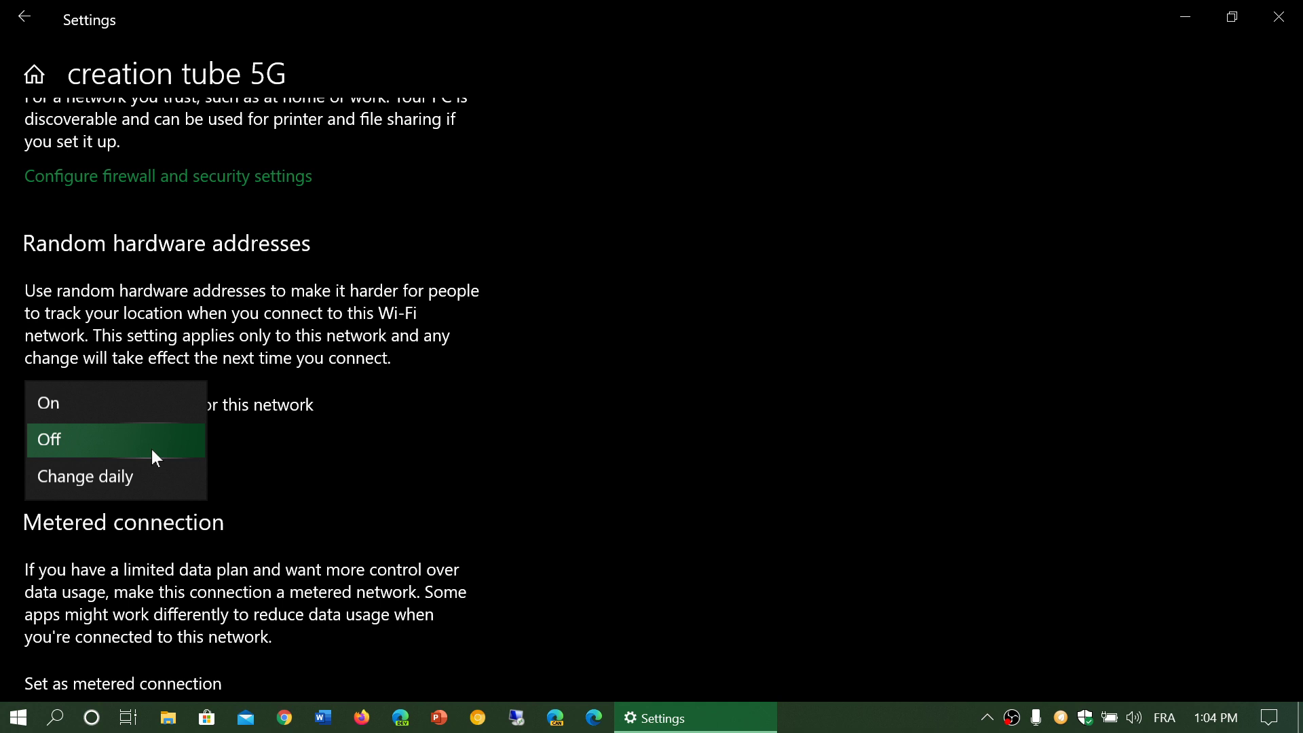
click(643, 389)
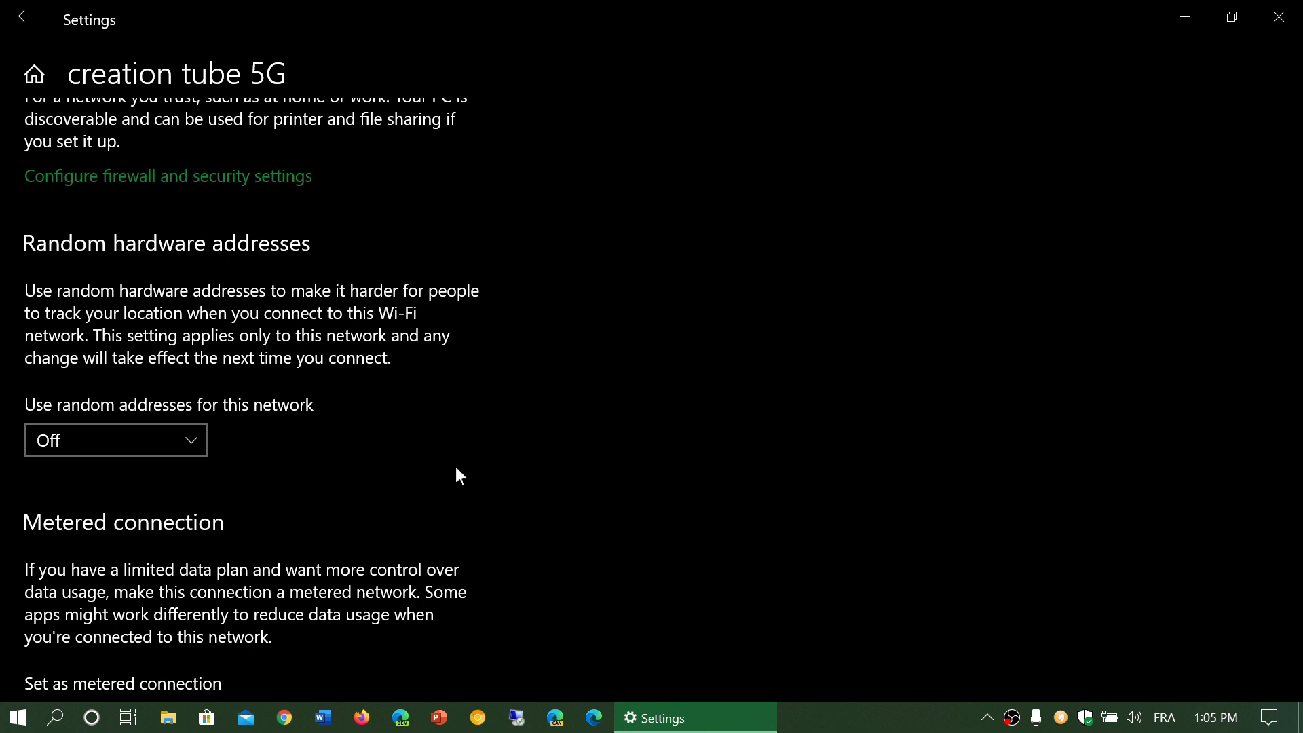
click(169, 435)
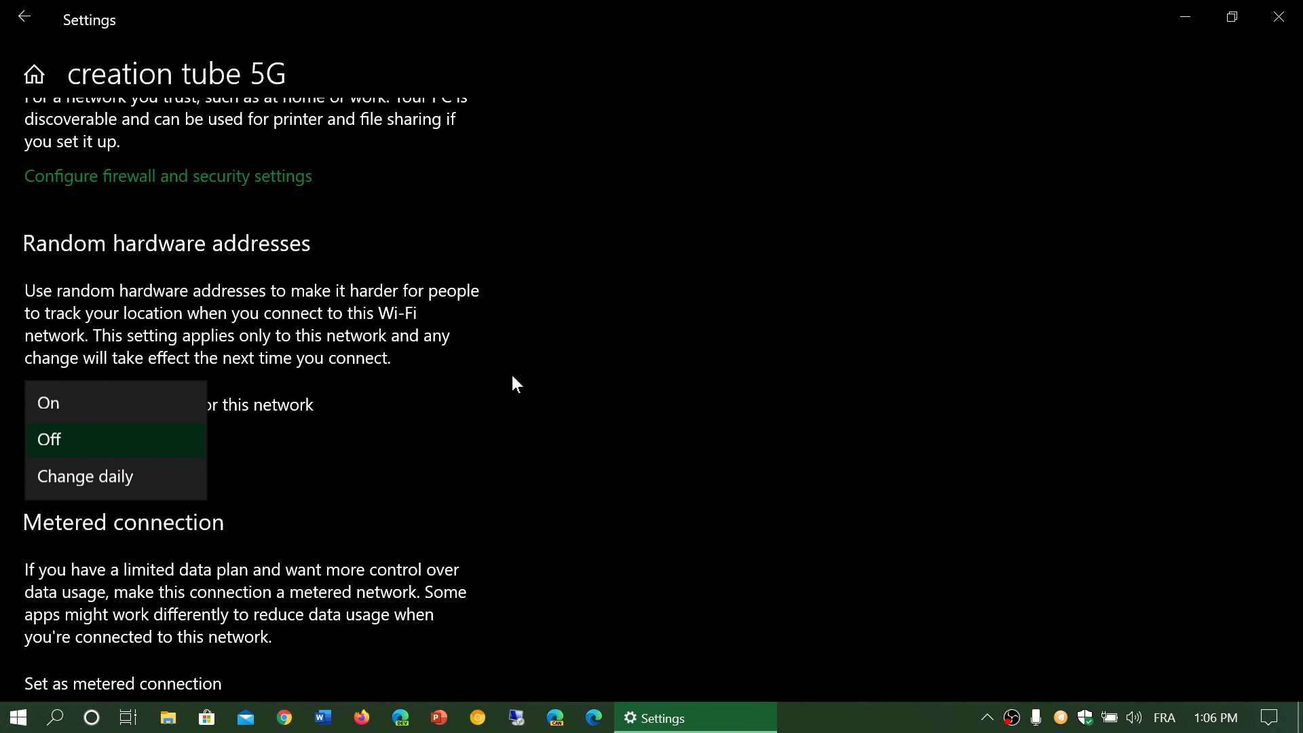
key(Escape)
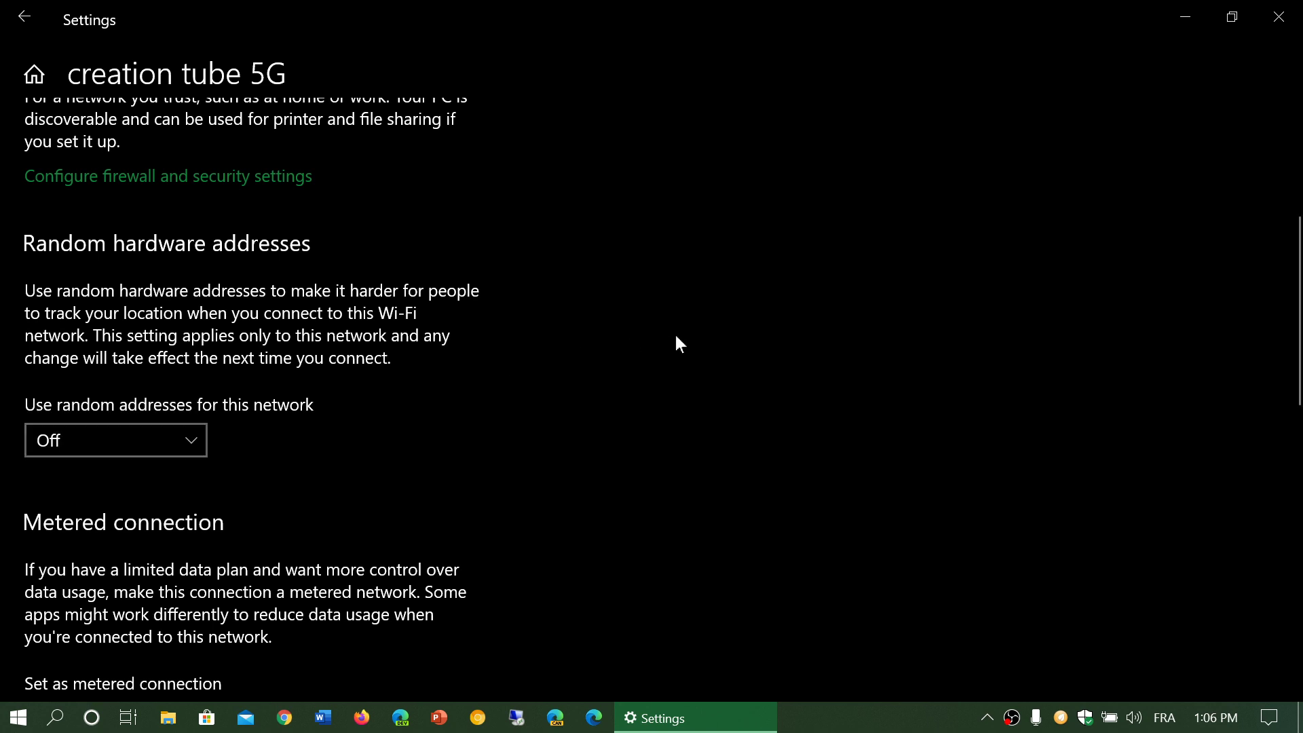
scroll(677, 336, down, 3)
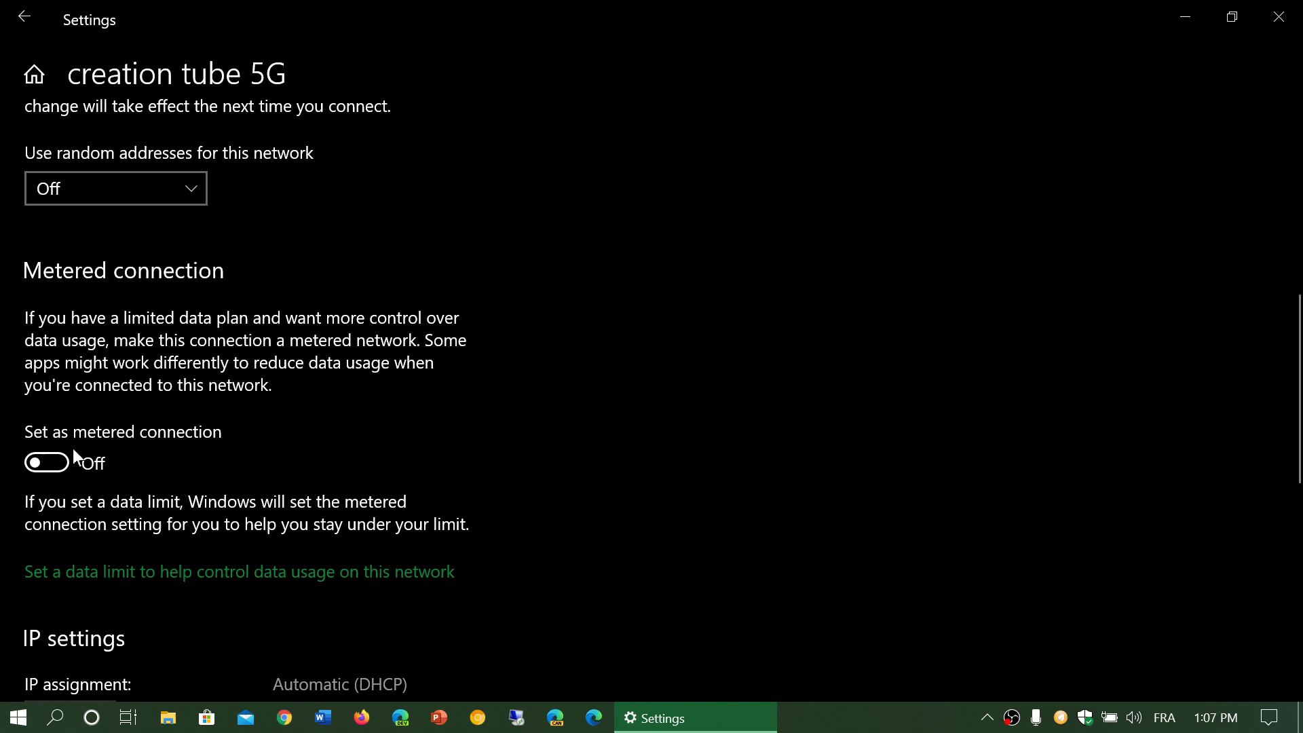
Step: Turn on metered connection for creation tube 5G and open its Data usage page
click(57, 464)
key(alt+Left)
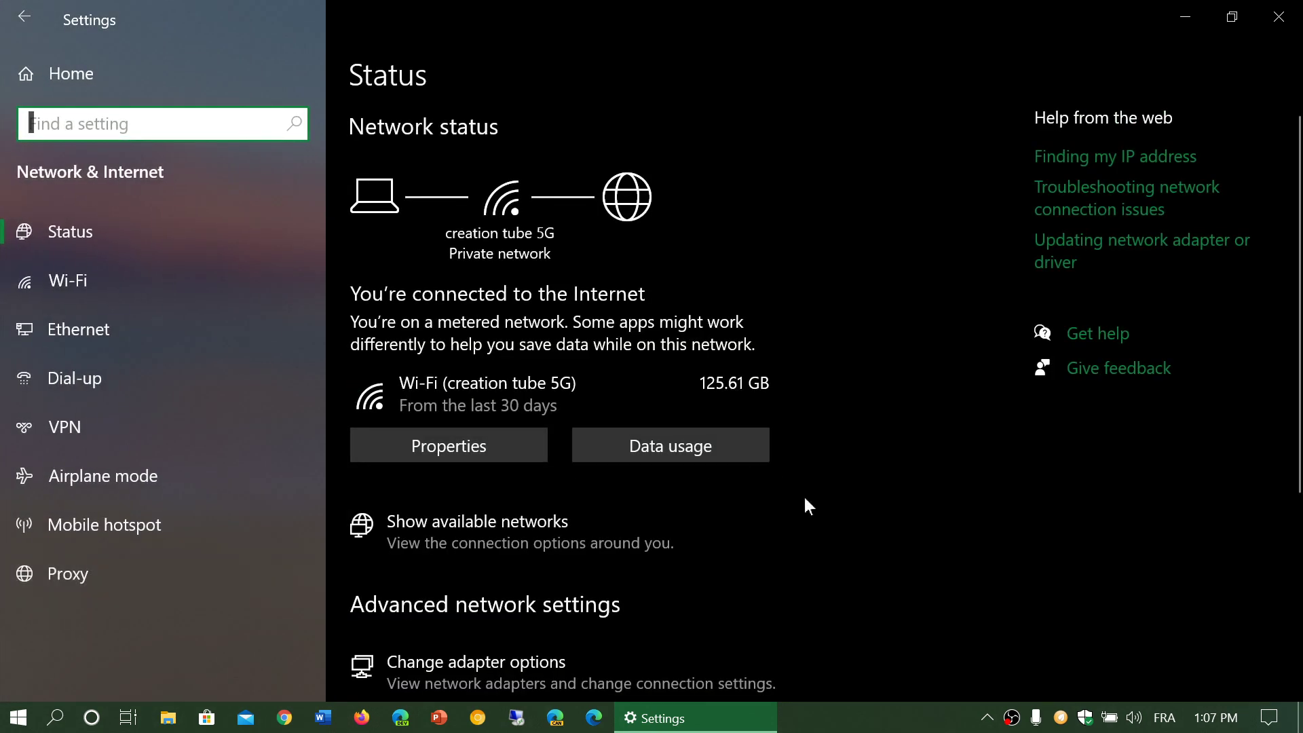
scroll(854, 483, down, 5)
scroll(853, 483, up, 4)
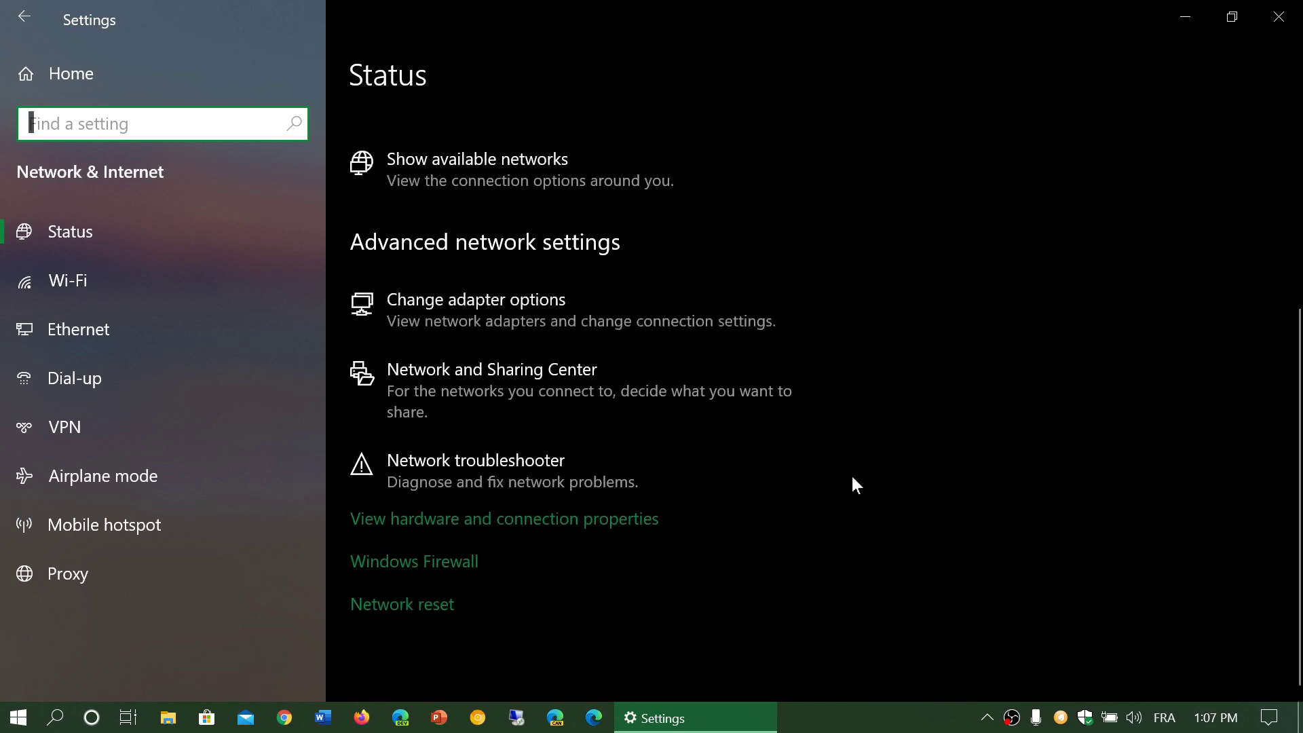
click(756, 356)
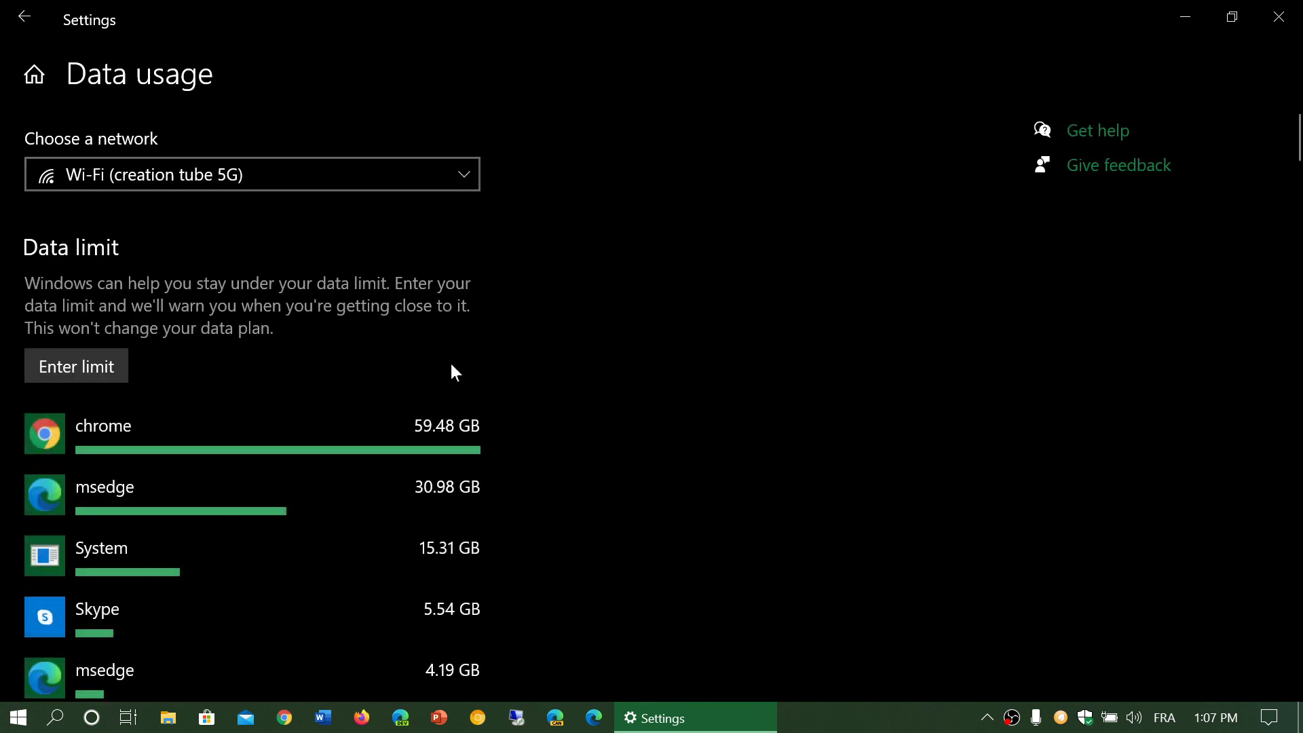
Step: Open the Set data limit dialog, leave the unit at MB, and cancel without saving
click(96, 367)
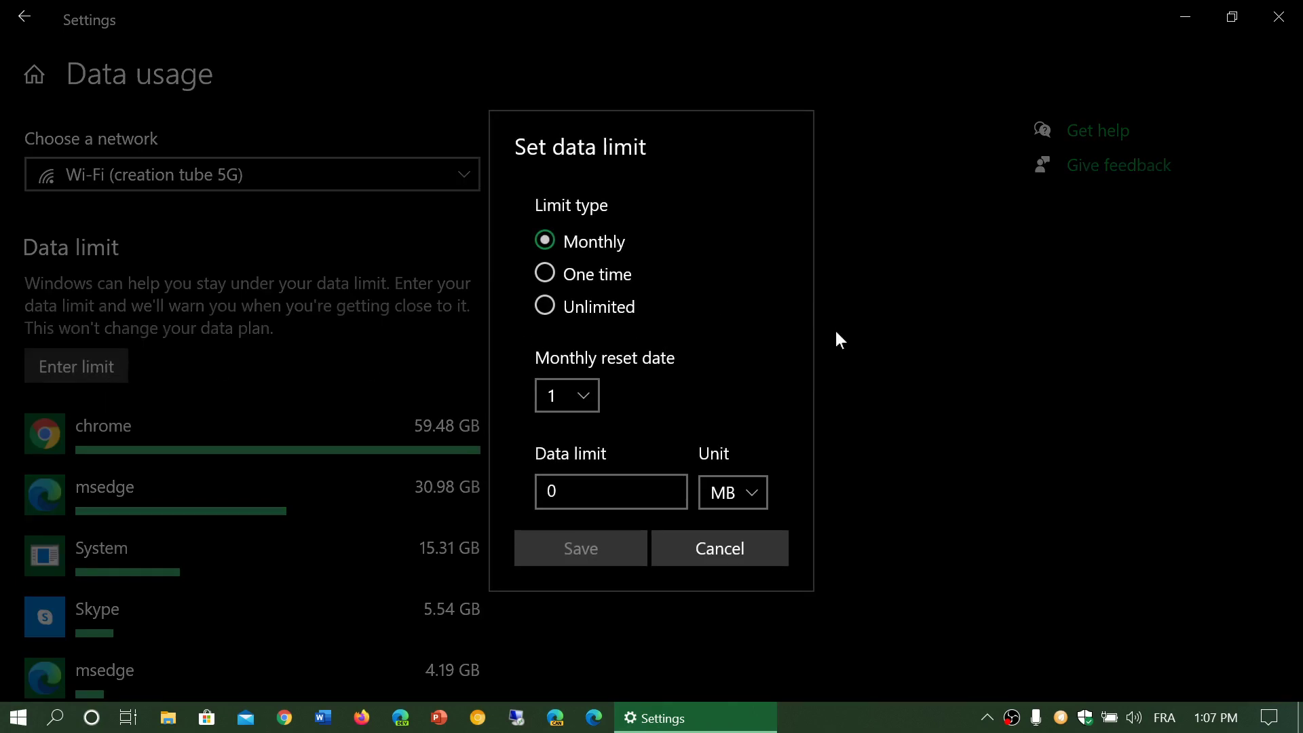
click(747, 495)
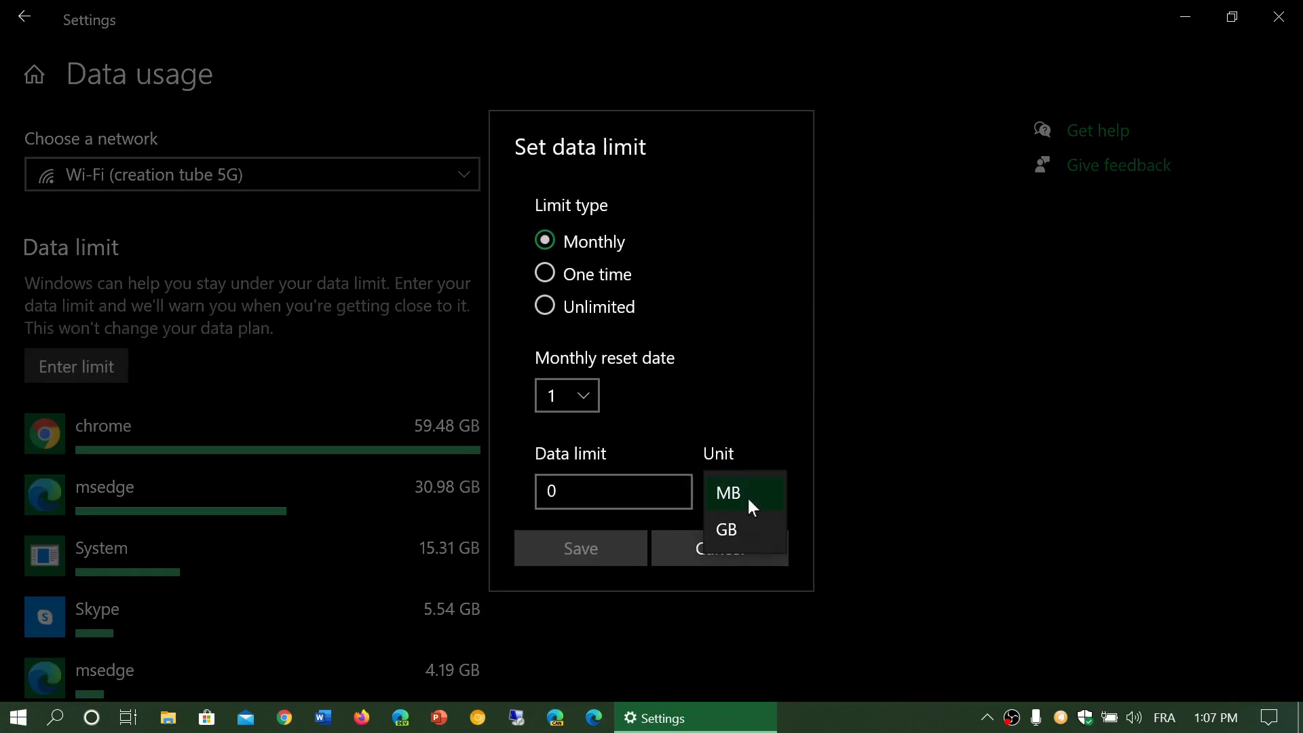
click(905, 342)
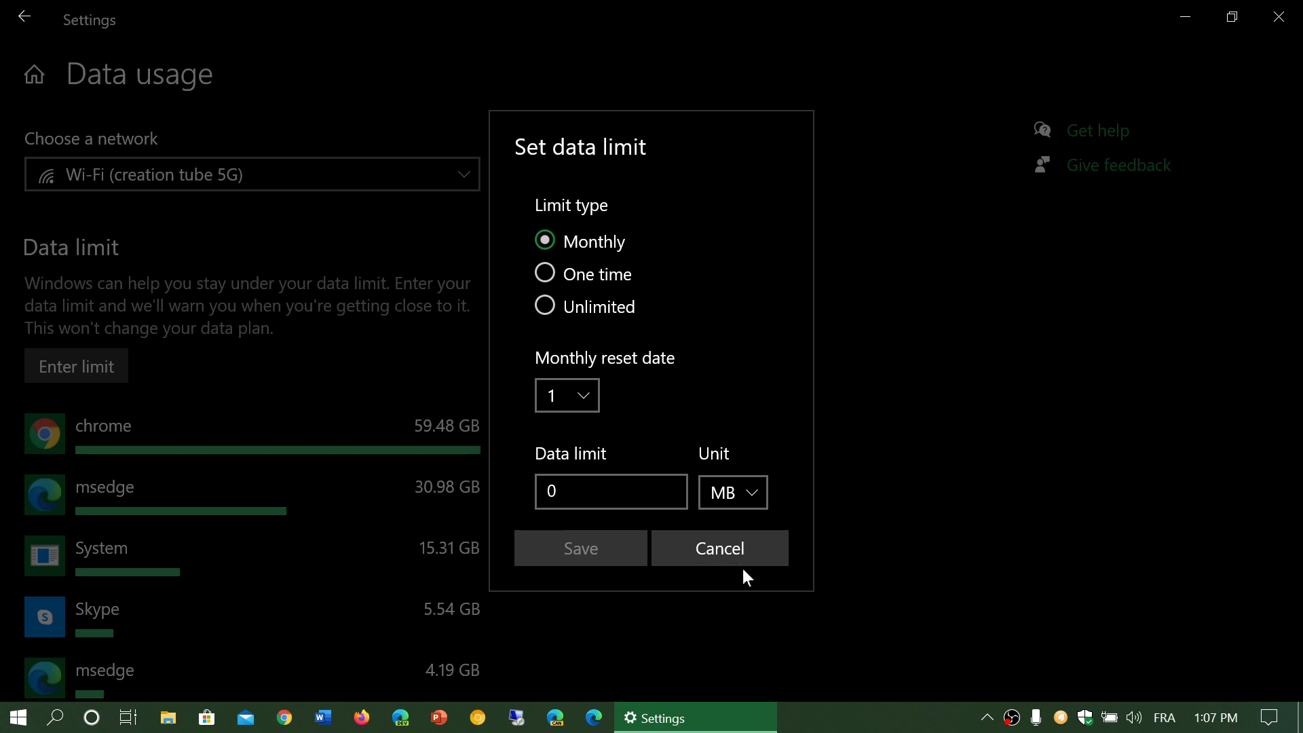
click(753, 551)
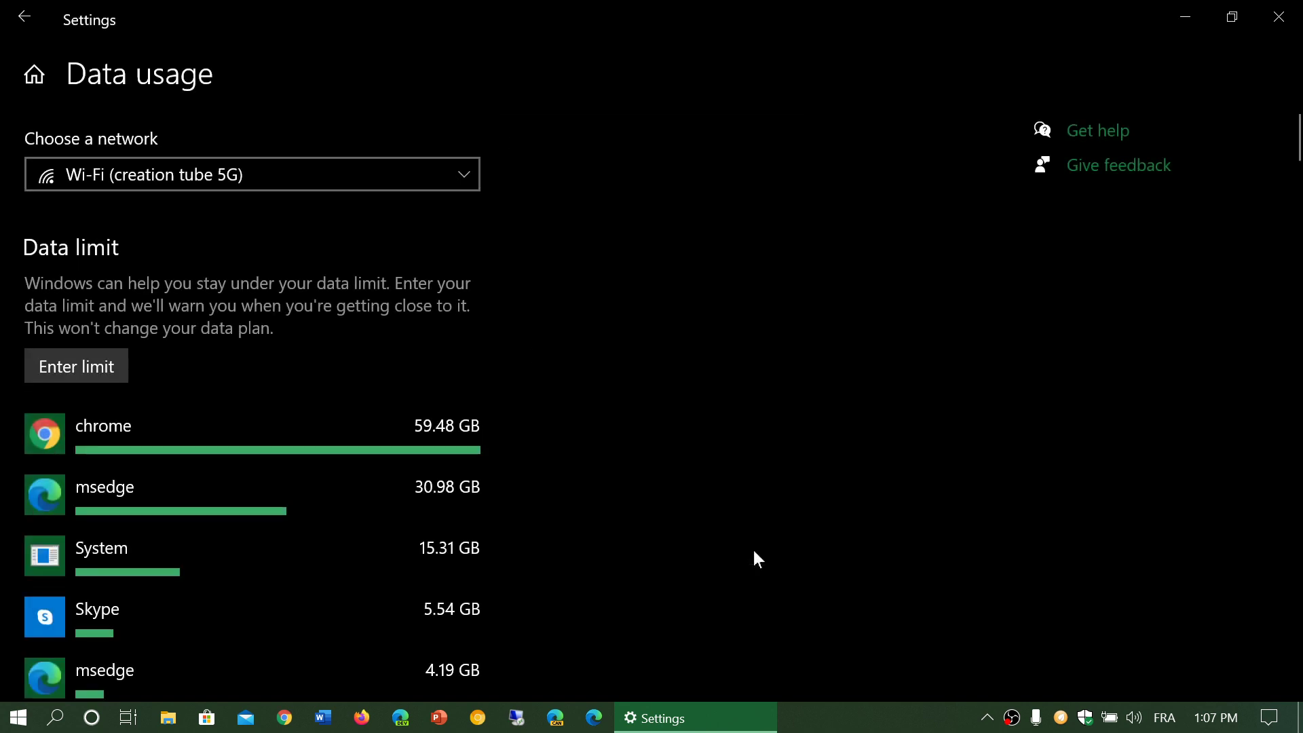
Step: Return to Status, reopen creation tube 5G properties, and scroll to the metered connection setting
click(26, 19)
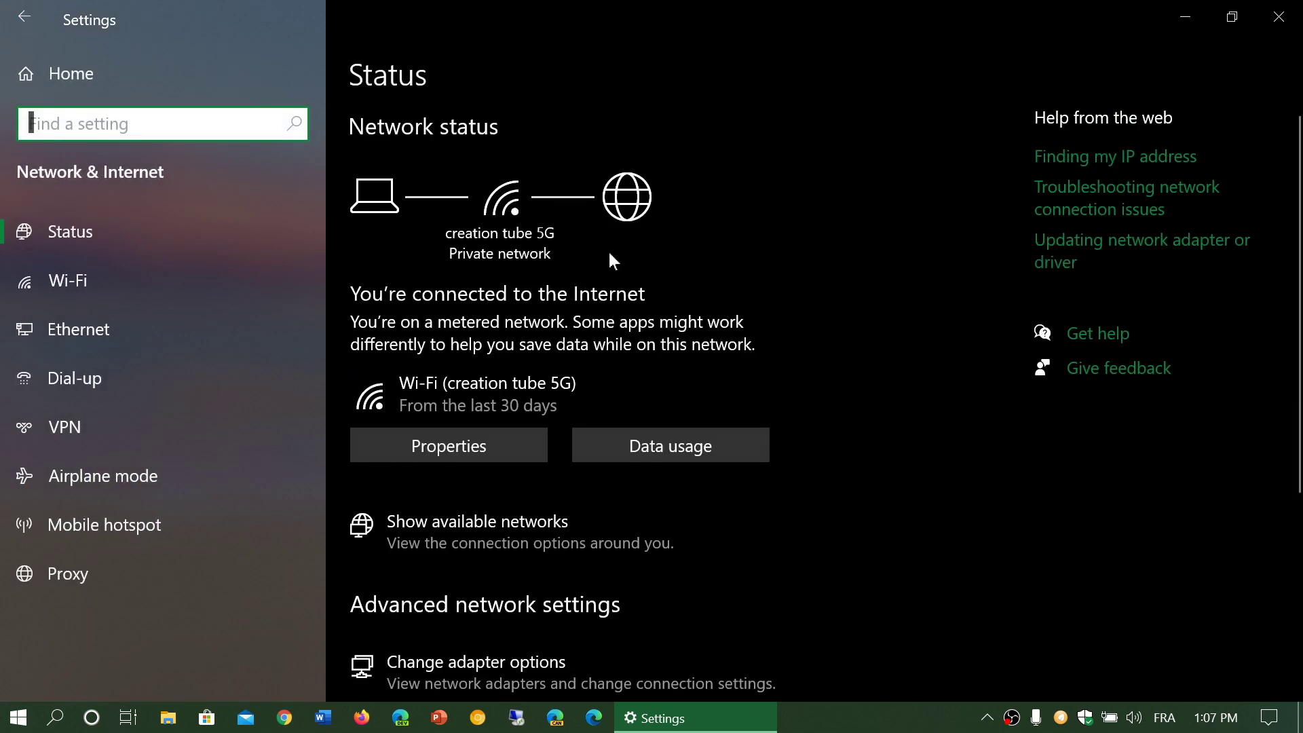
scroll(710, 423, down, 5)
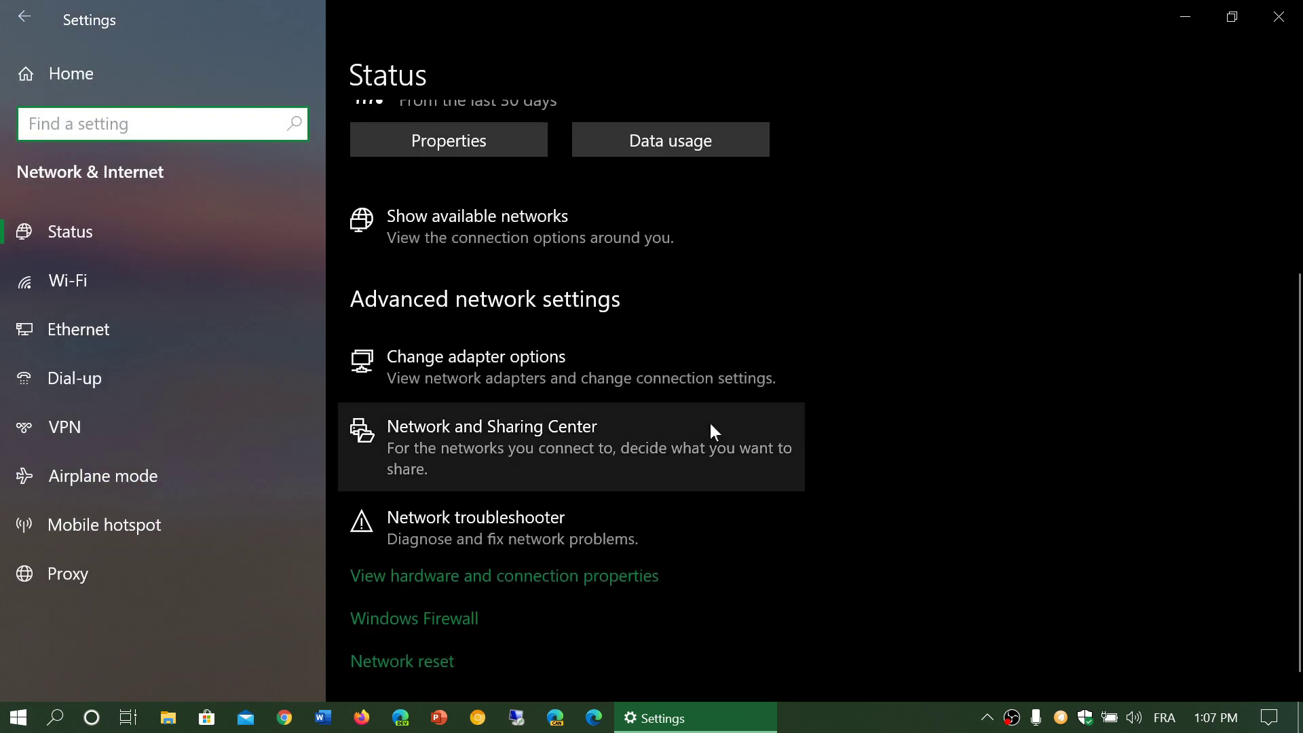
scroll(711, 430, up, 4)
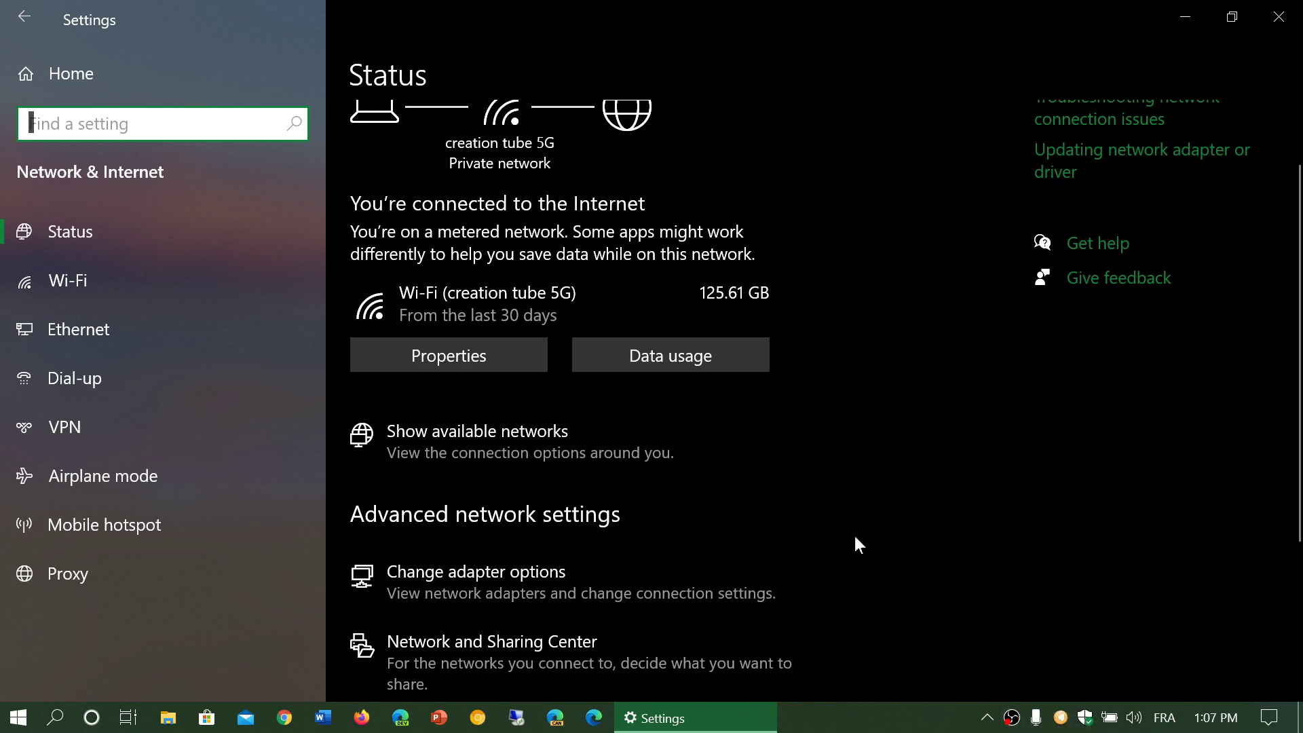
click(519, 362)
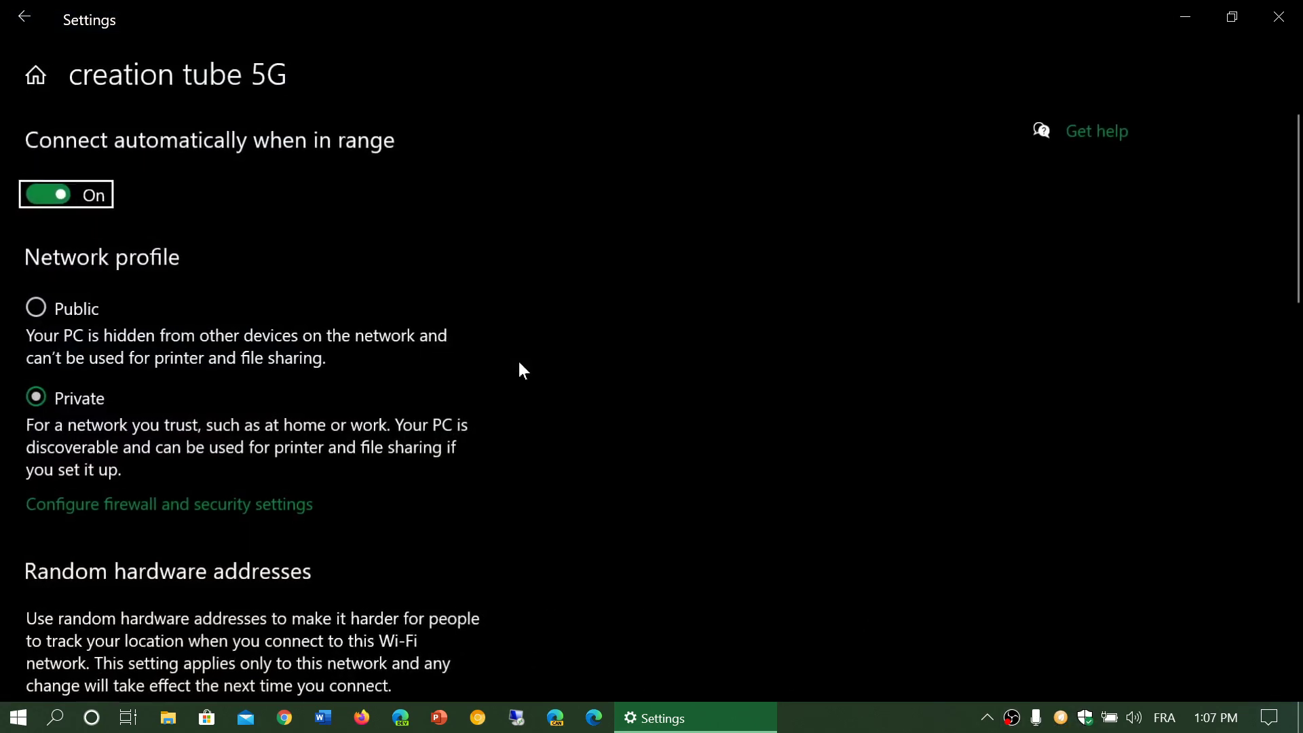
scroll(520, 370, down, 8)
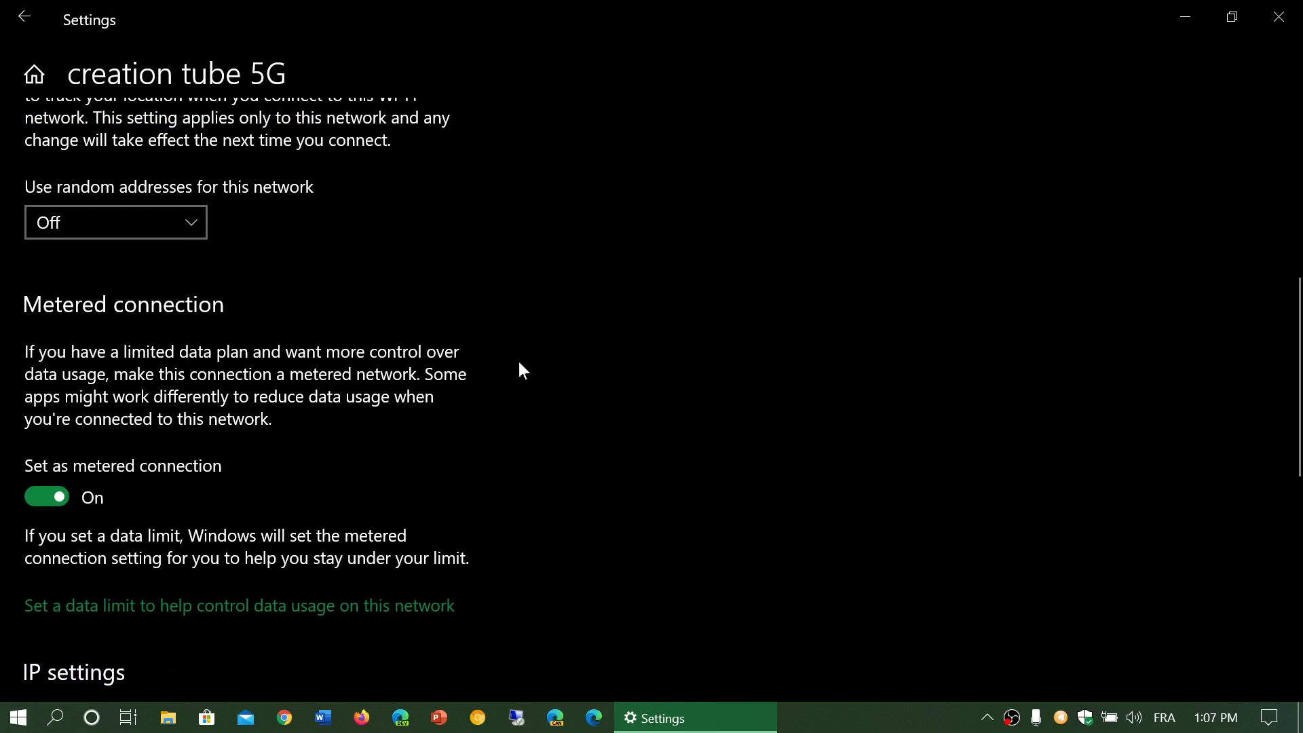
scroll(520, 370, down, 3)
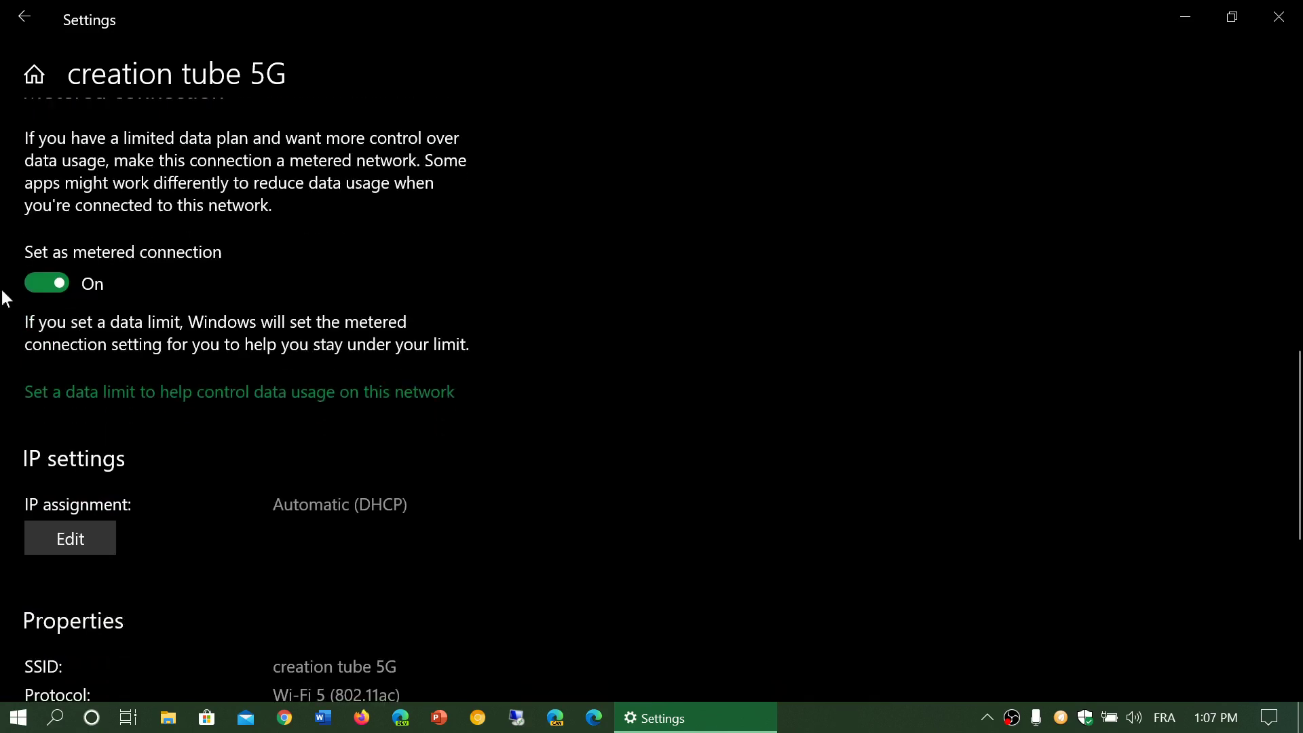
click(35, 285)
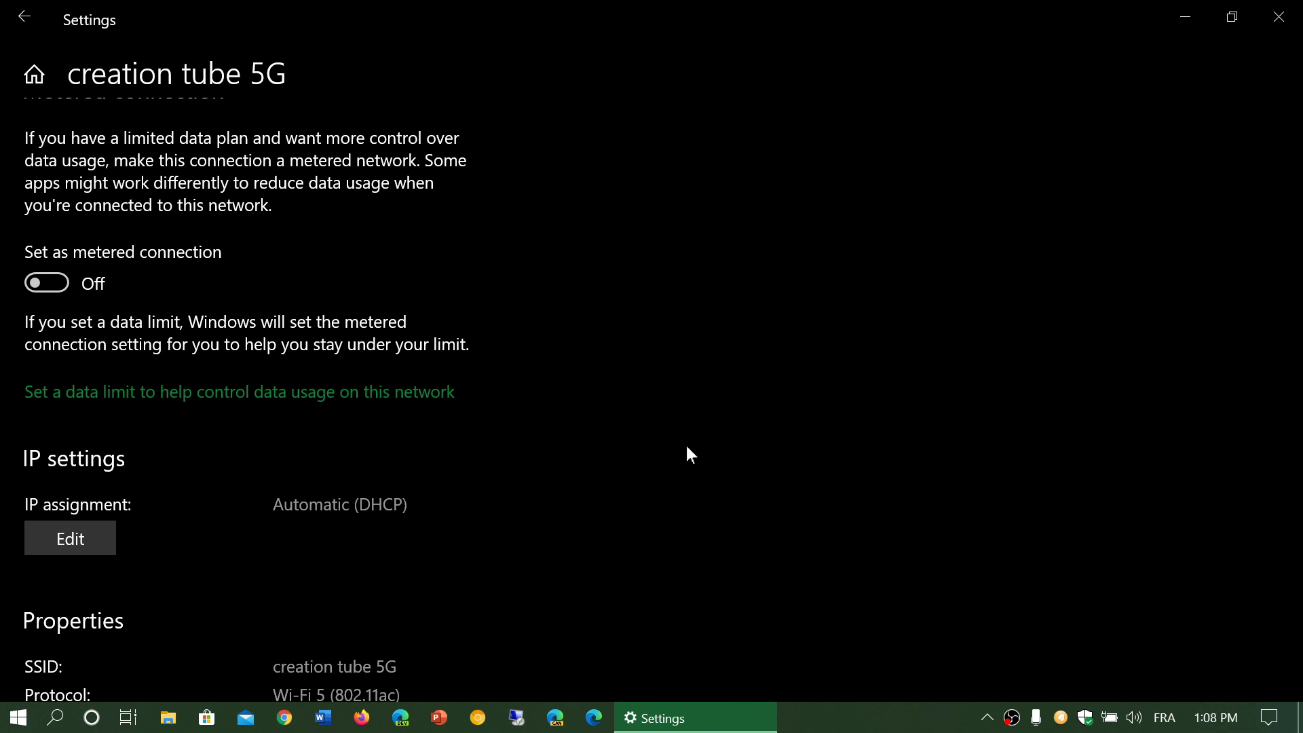
scroll(686, 450, down, 2)
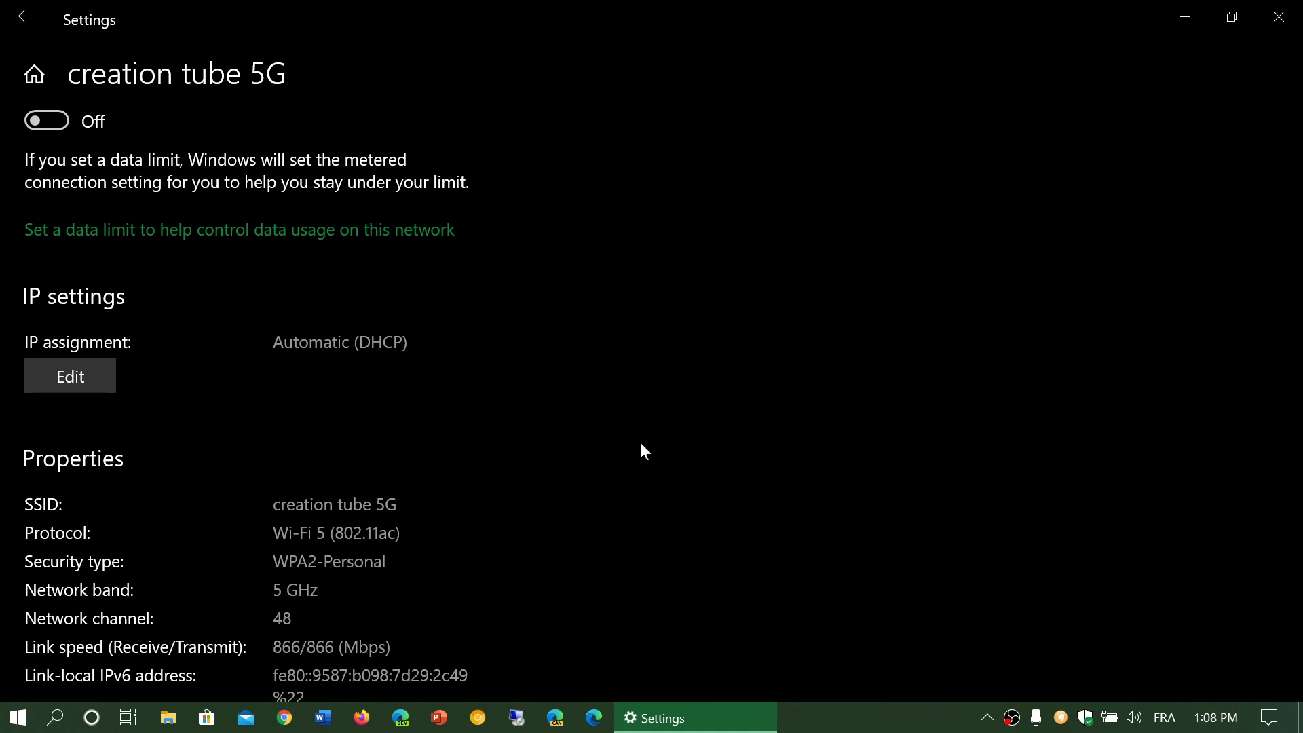
scroll(643, 451, down, 3)
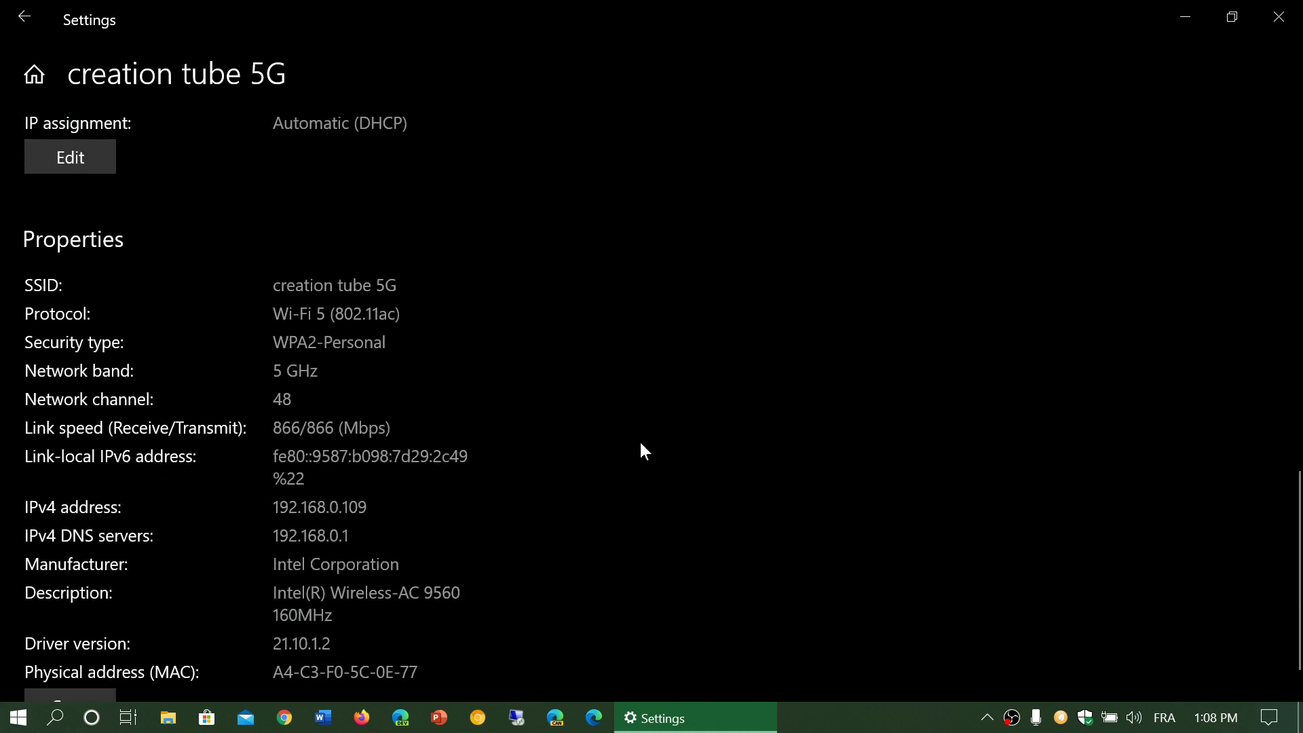
scroll(641, 451, up, 3)
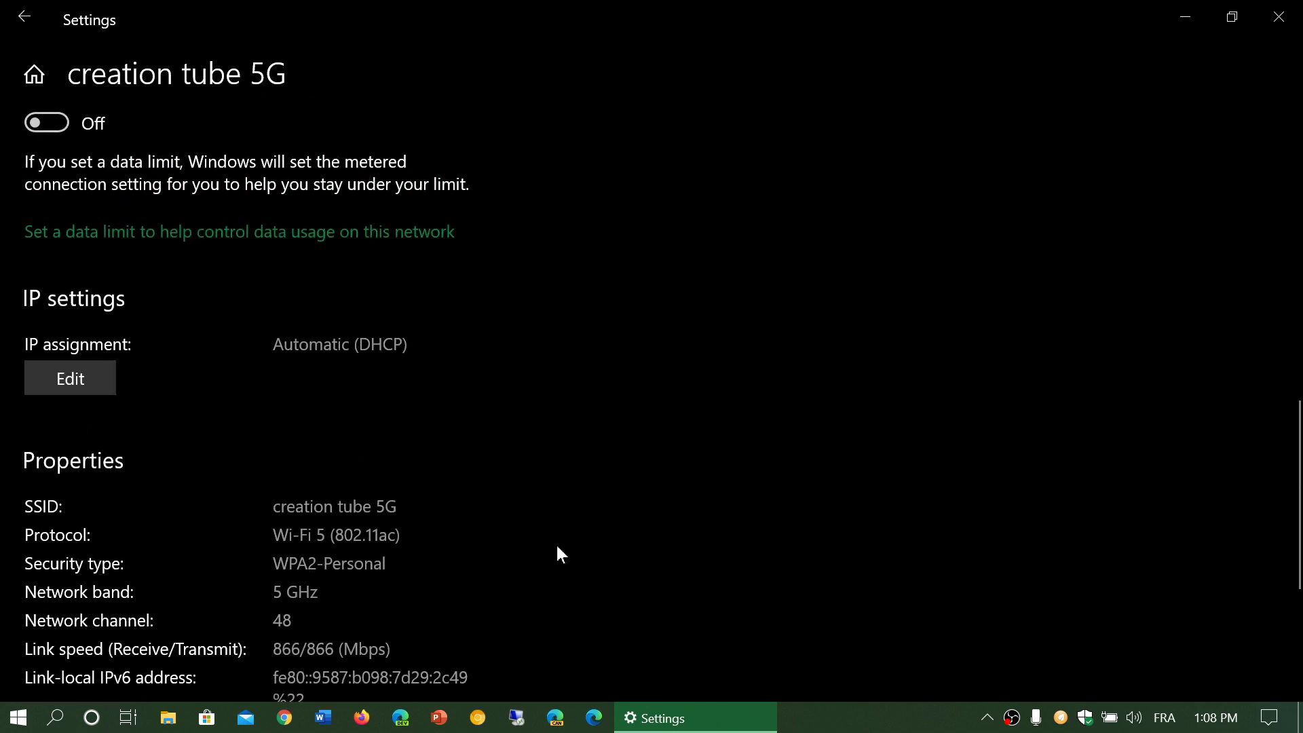
scroll(611, 497, down, 5)
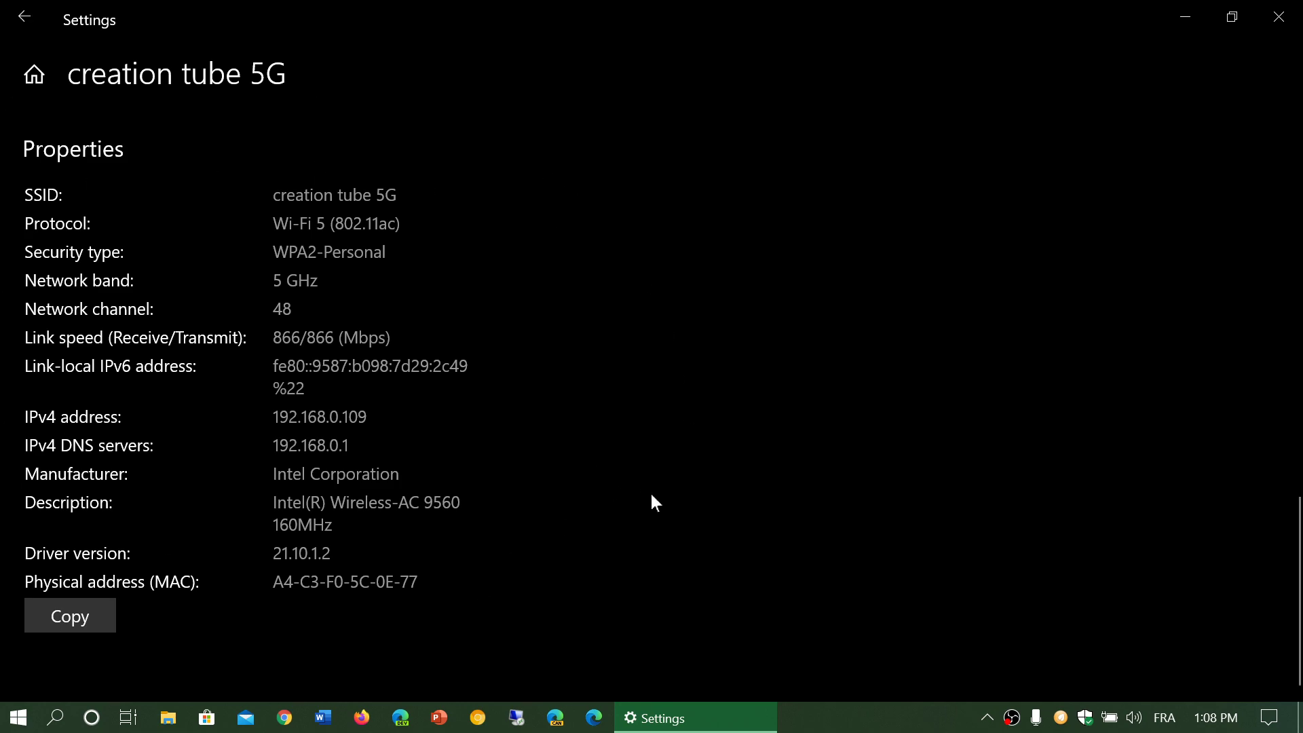
scroll(720, 478, up, 15)
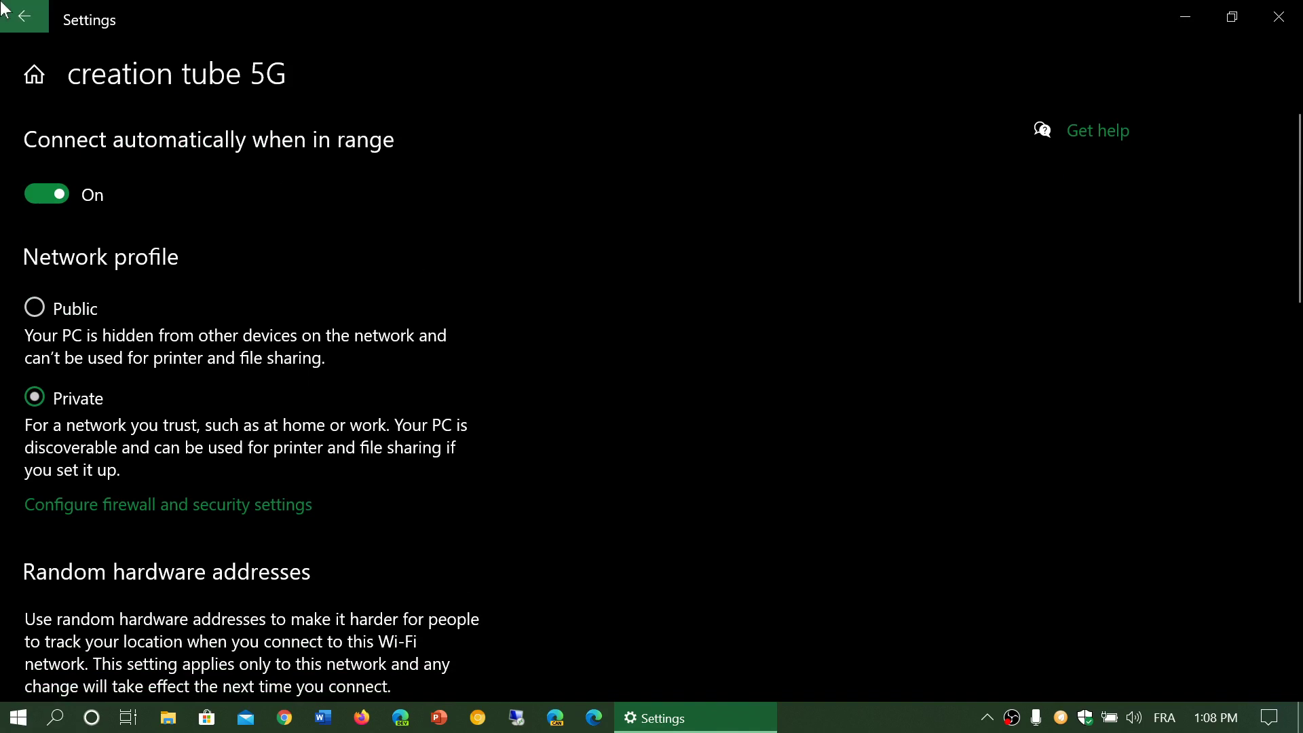
Step: Review the properties (Wi-Fi 5, WPA2-Personal, 5 GHz, channel 48), then return to the Wi-Fi page
scroll(1004, 678, down, 15)
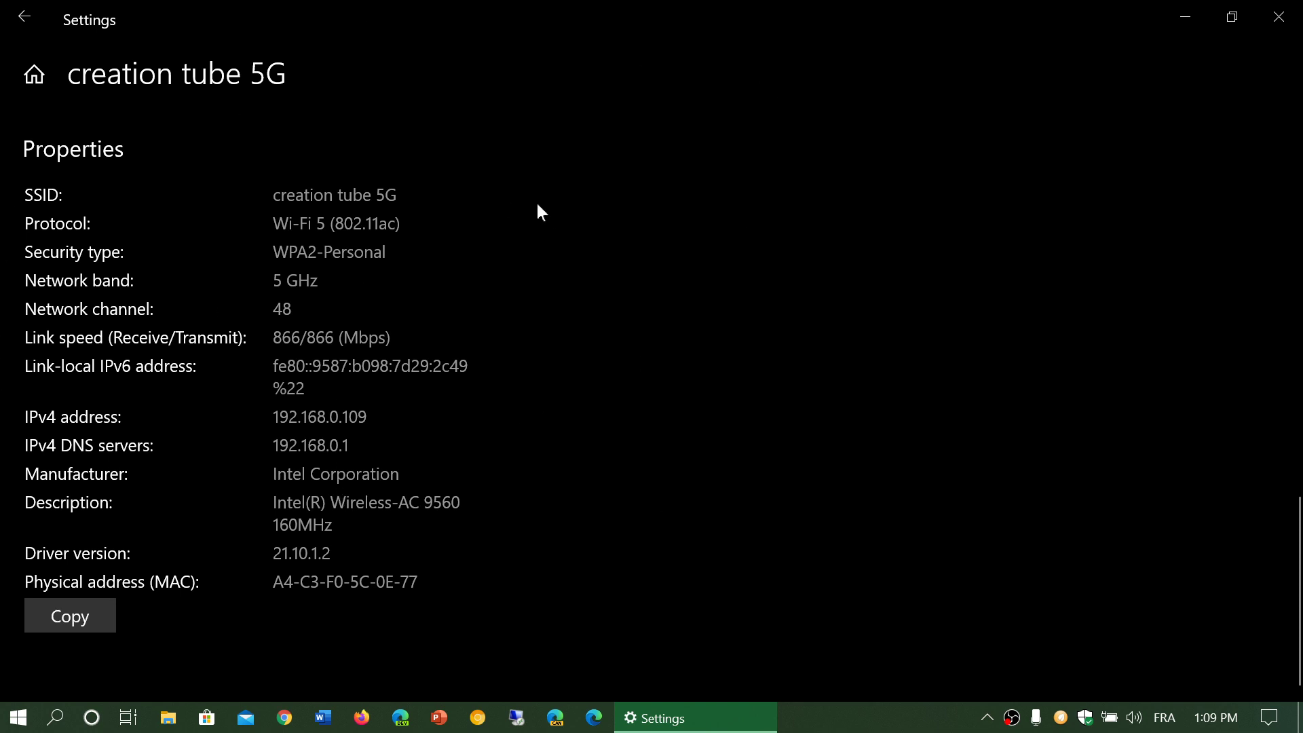
click(26, 19)
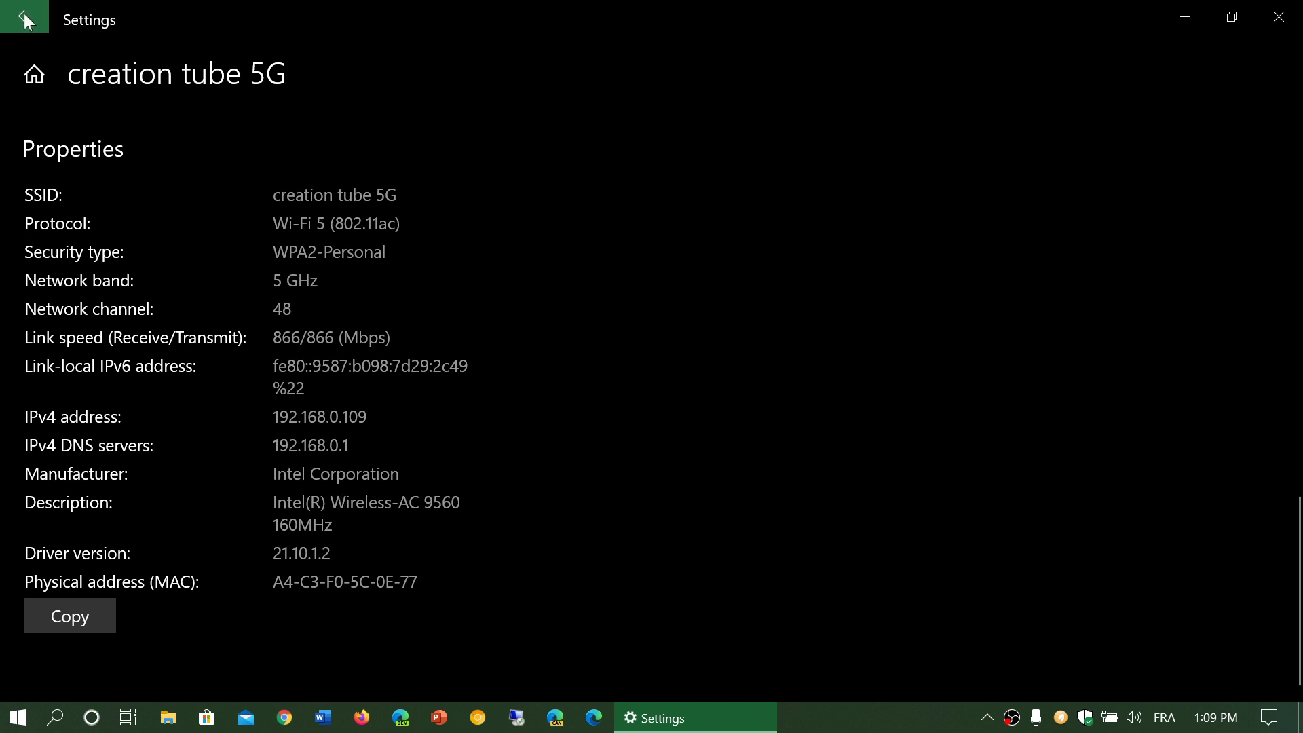